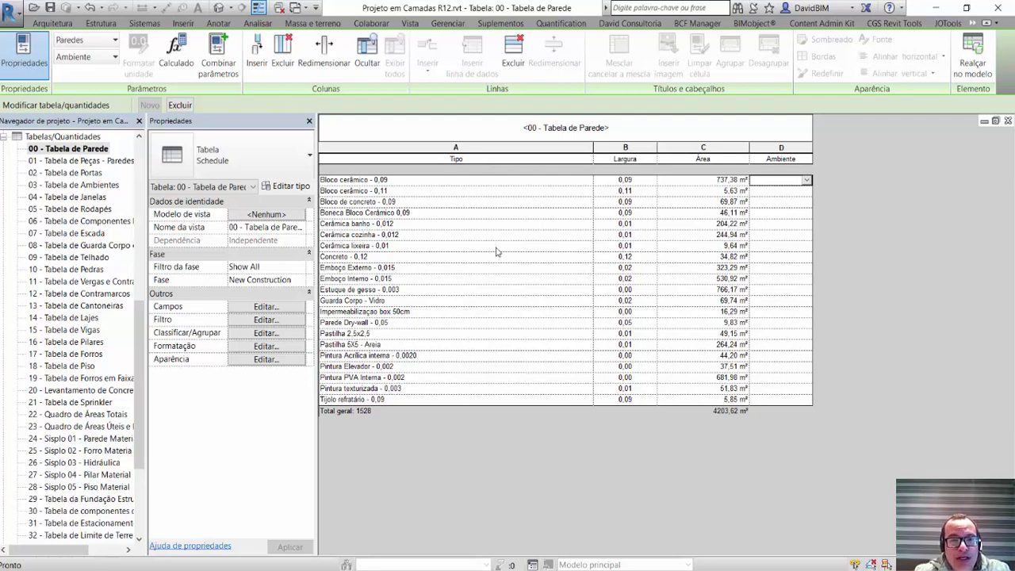
Select the Bloco cerâmico and Bloco de concreto wall rows together, then clear the selection
left_click(404, 190)
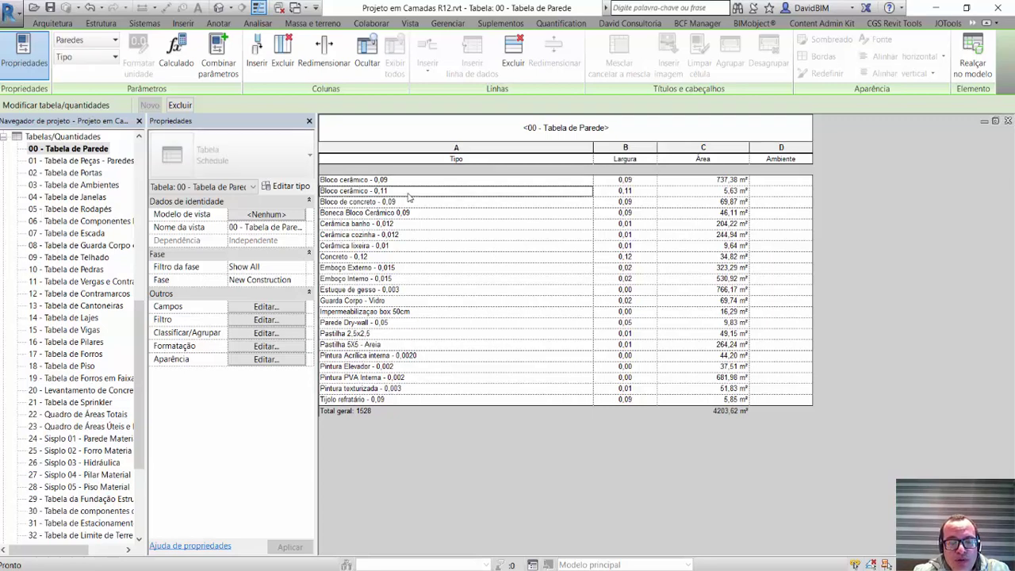
left_click(409, 203)
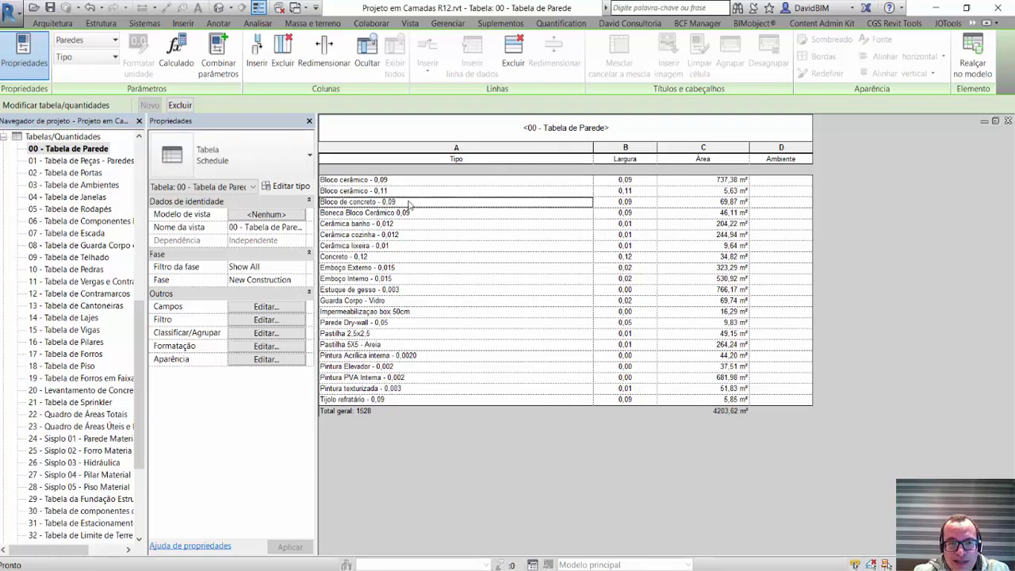
left_click_drag(418, 191, 457, 203)
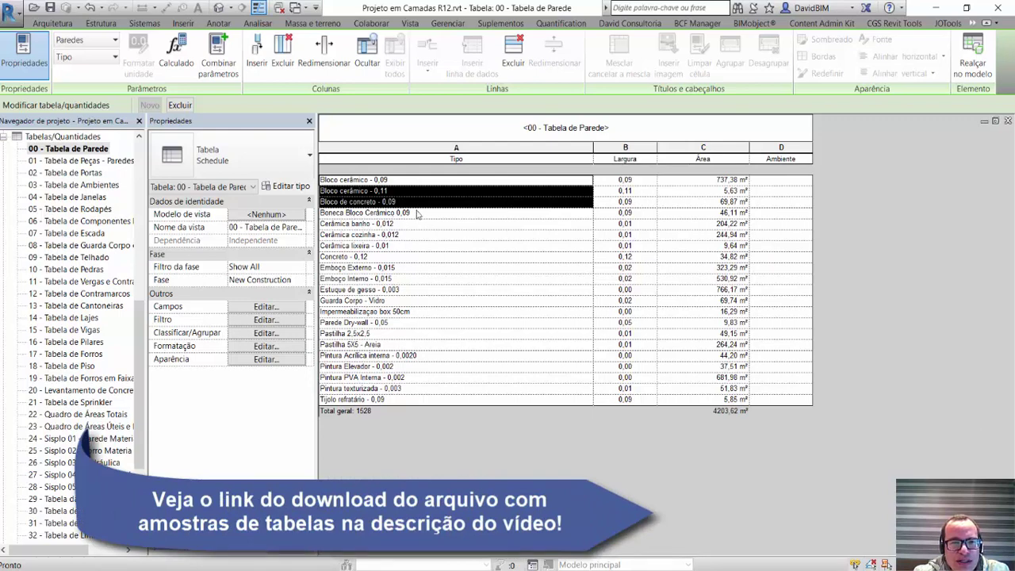
left_click(417, 223)
Select the Bloco cerâmico - 0,11 row in the wall schedule
left_click(410, 189)
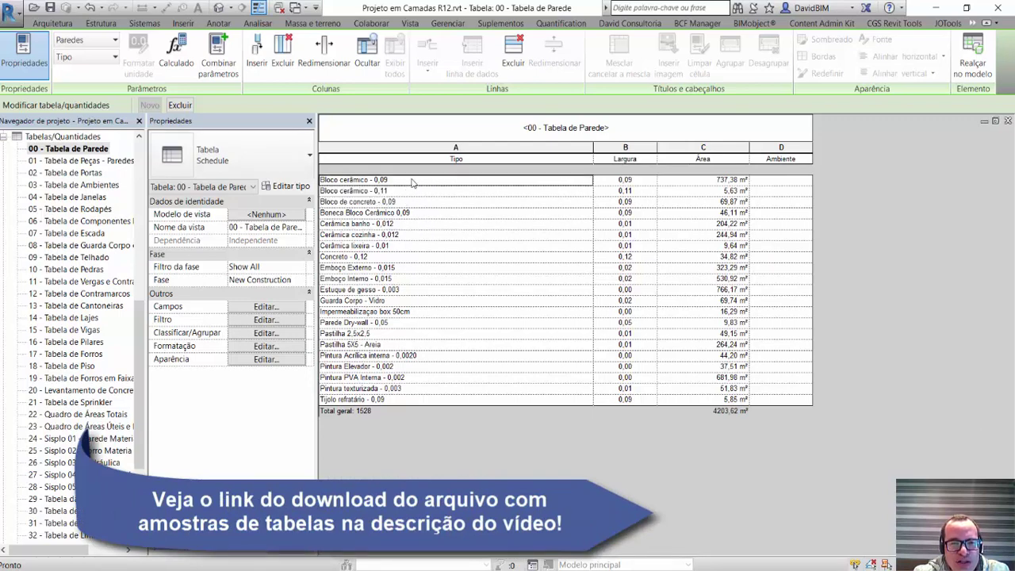
left_click(416, 211)
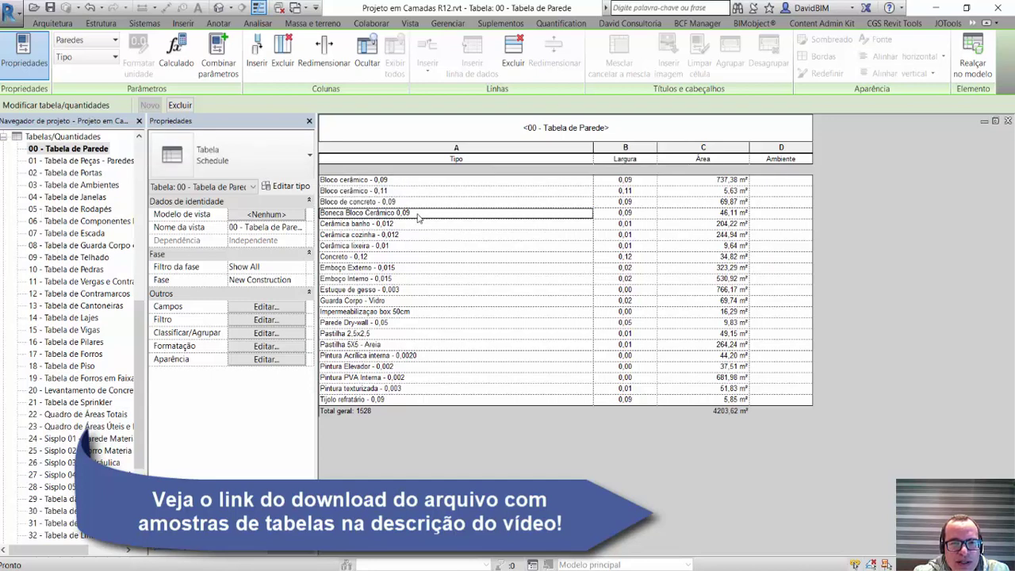
left_click(415, 193)
left_click(414, 196)
left_click(414, 196)
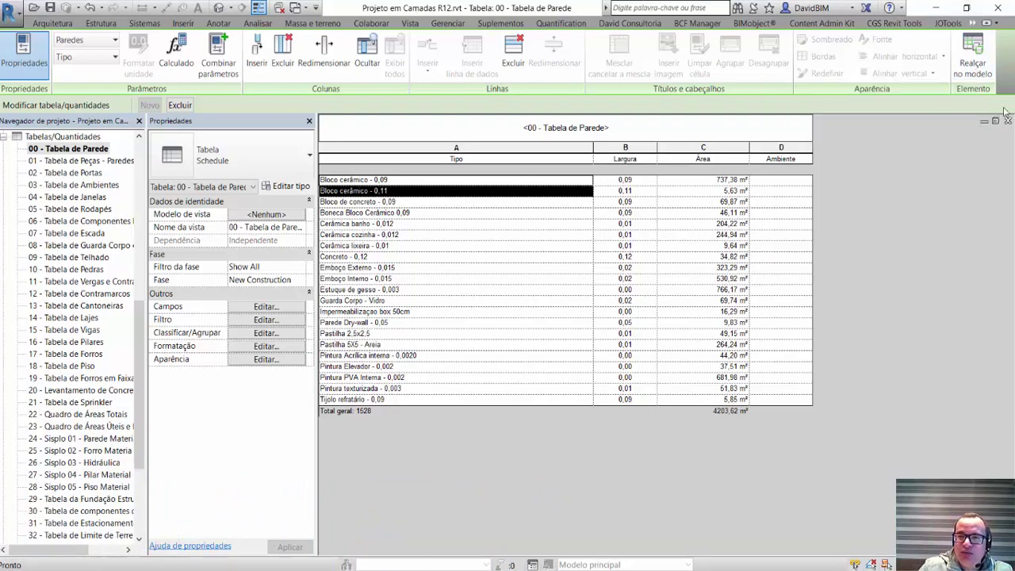
Highlight the Bloco cerâmico - 0,11 walls in the 3D model without saving the project
left_click(982, 69)
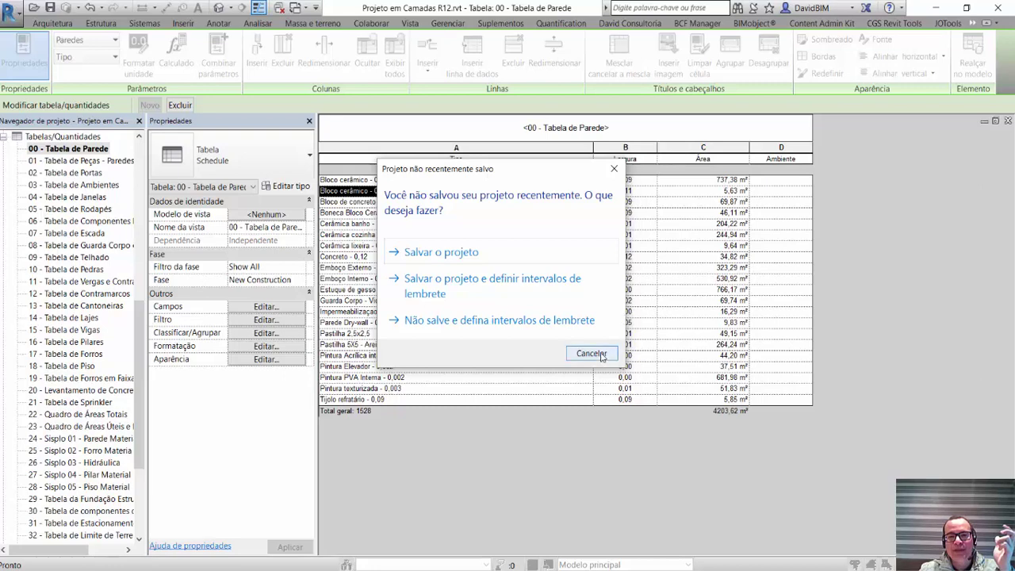
left_click(601, 356)
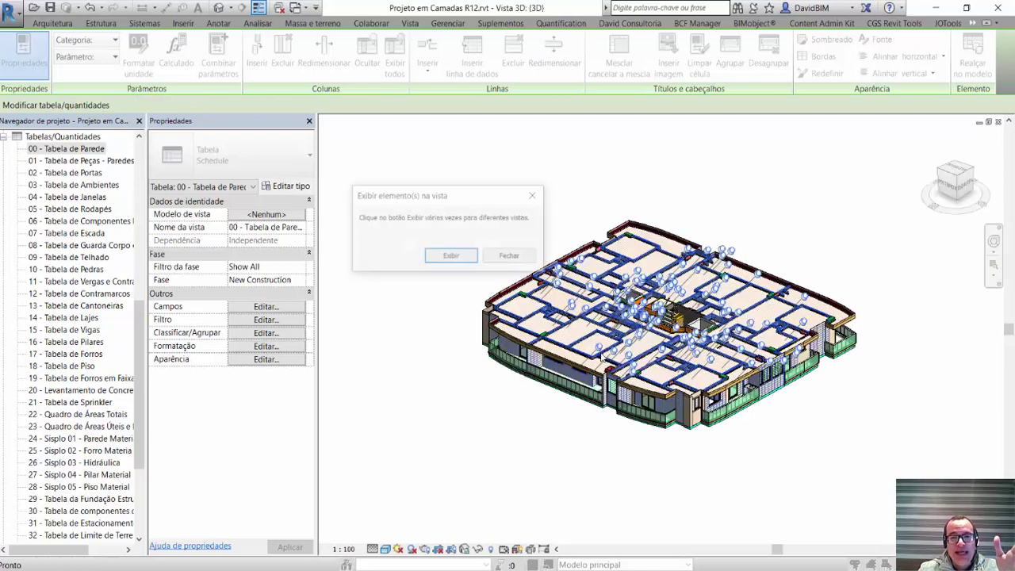
left_click(514, 257)
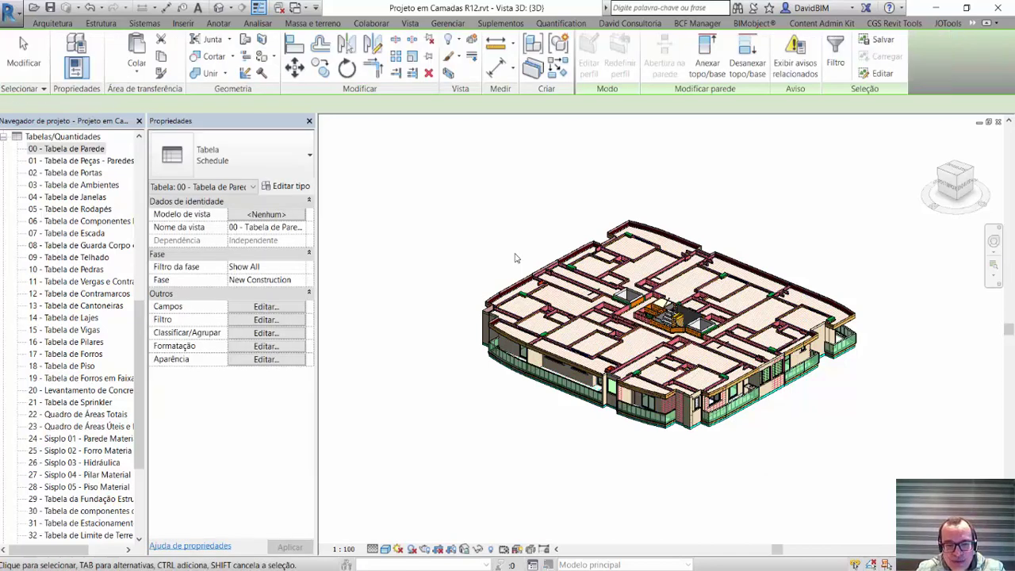
Isolate the selected Bloco cerâmico walls in the 3D view (HI) and deselect them
key("h")
key("i")
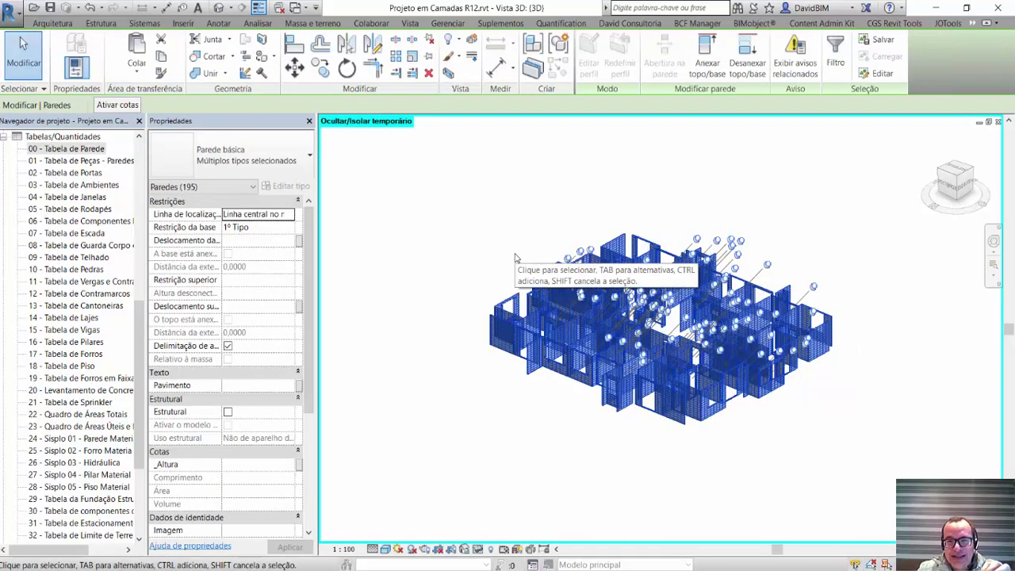
left_click(515, 257)
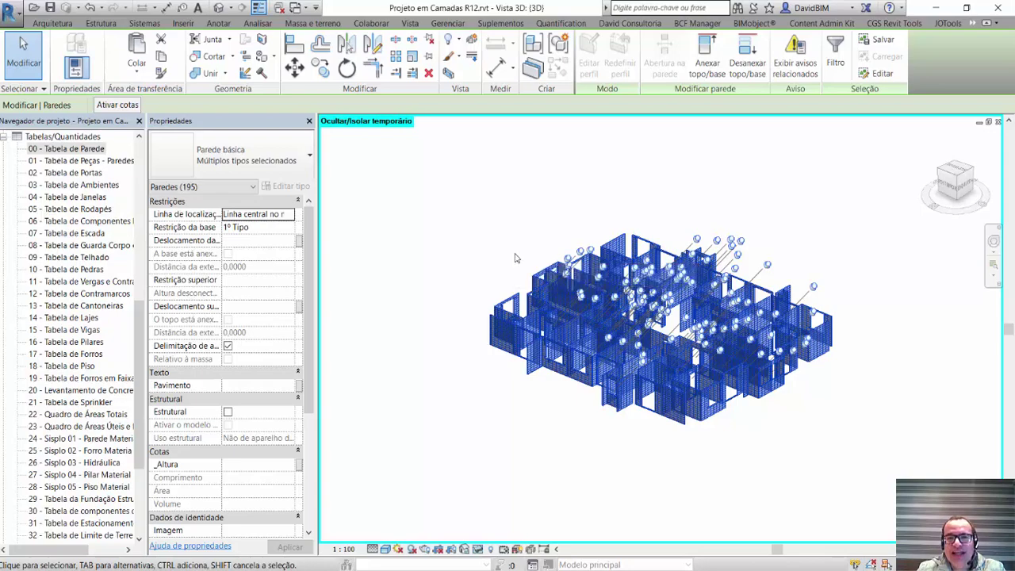
Tile all open views and schedules side by side with WT
scroll(705, 321, "up", 1)
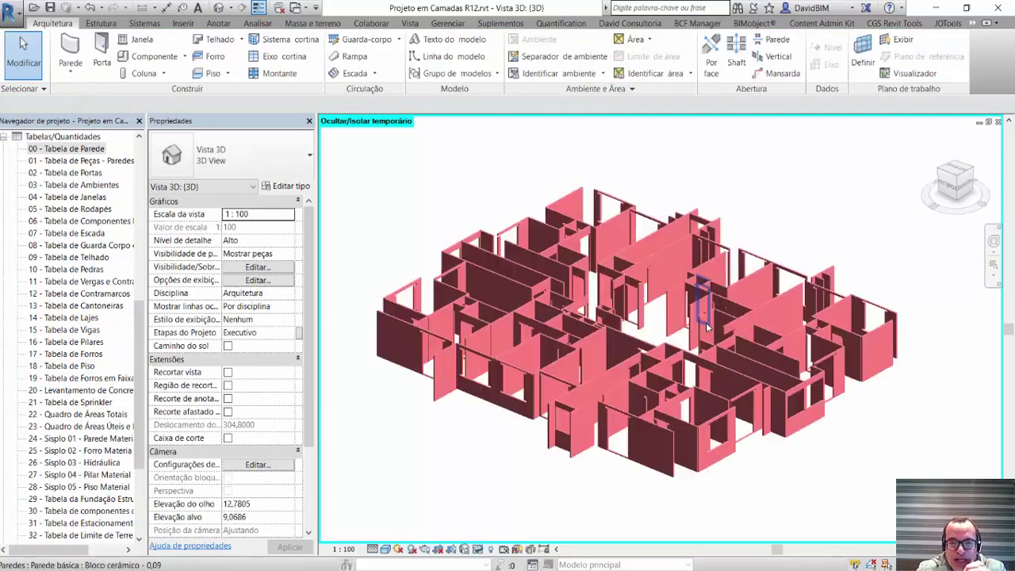
scroll(705, 322, "up", 1)
scroll(616, 337, "up", 1)
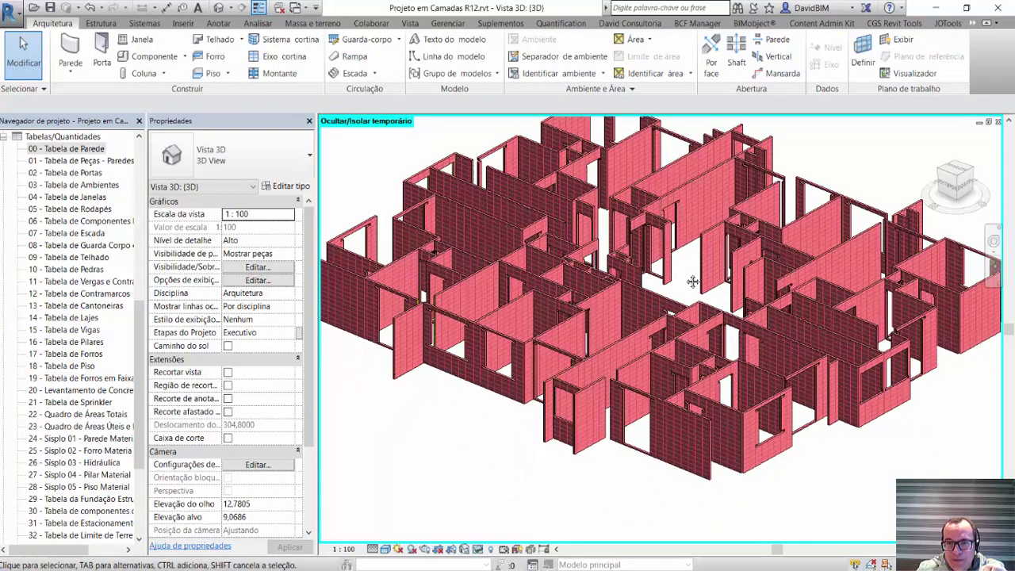
scroll(650, 326, "down", 2)
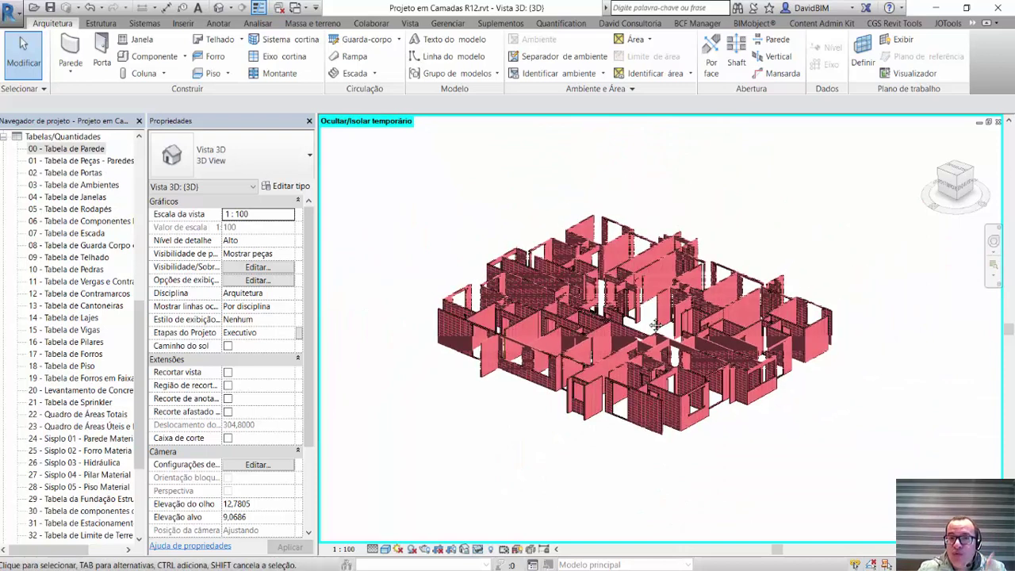
middle_click_drag(655, 325, 657, 339, "shift")
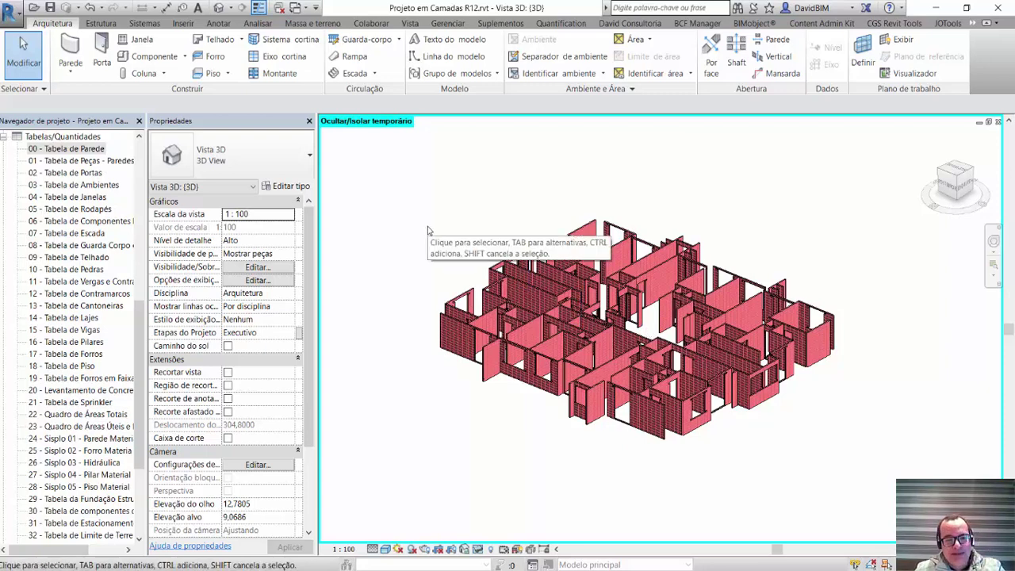
key("w")
key("t")
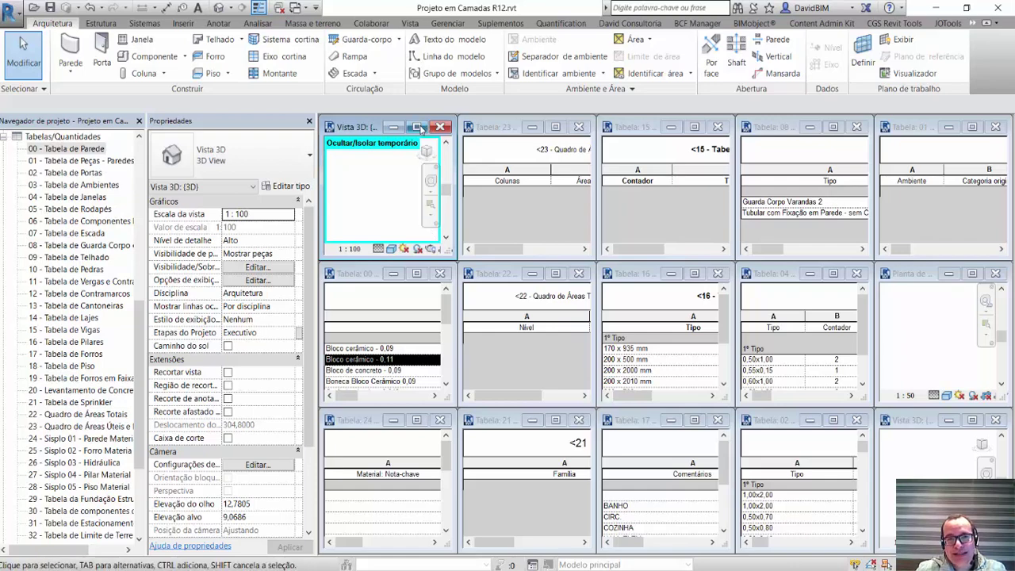
Maximize the Vista 3D tile so the isolated Bloco cerâmico walls fill the workspace
left_click(421, 129)
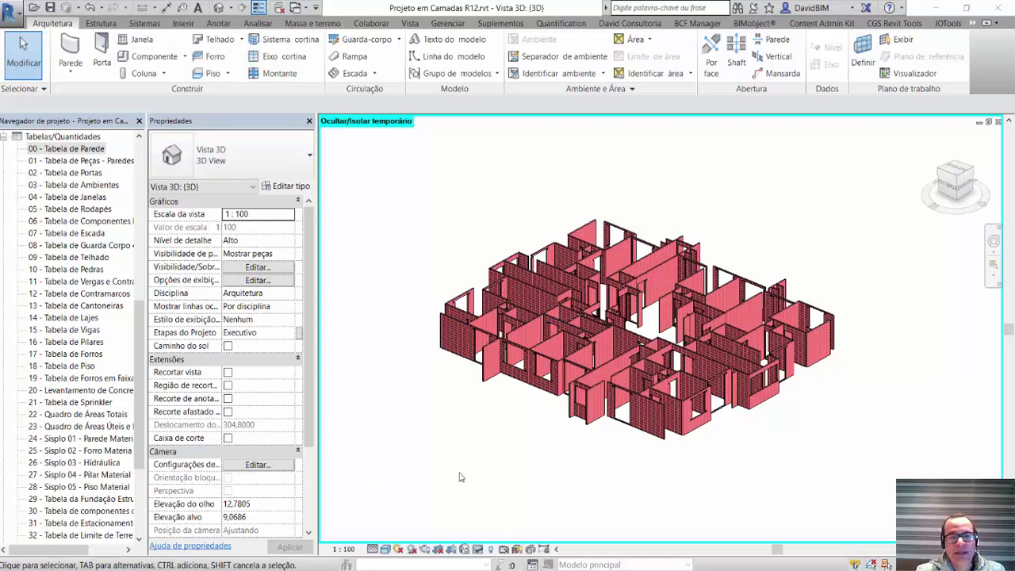
left_click(398, 219)
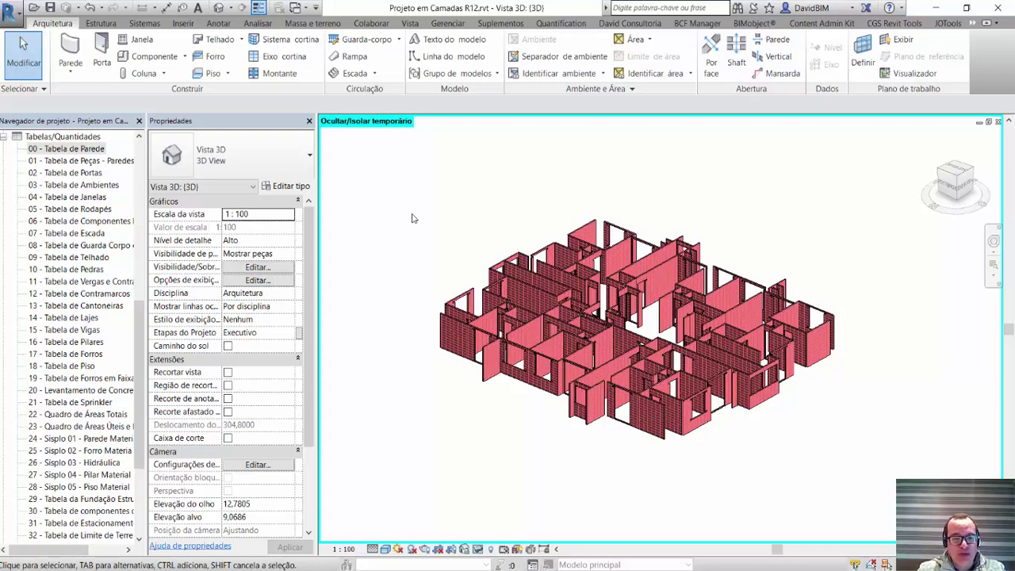
Retile the views, close the floor plan, and restore the Projeto em Camadas R12 3D view
key("w")
key("t")
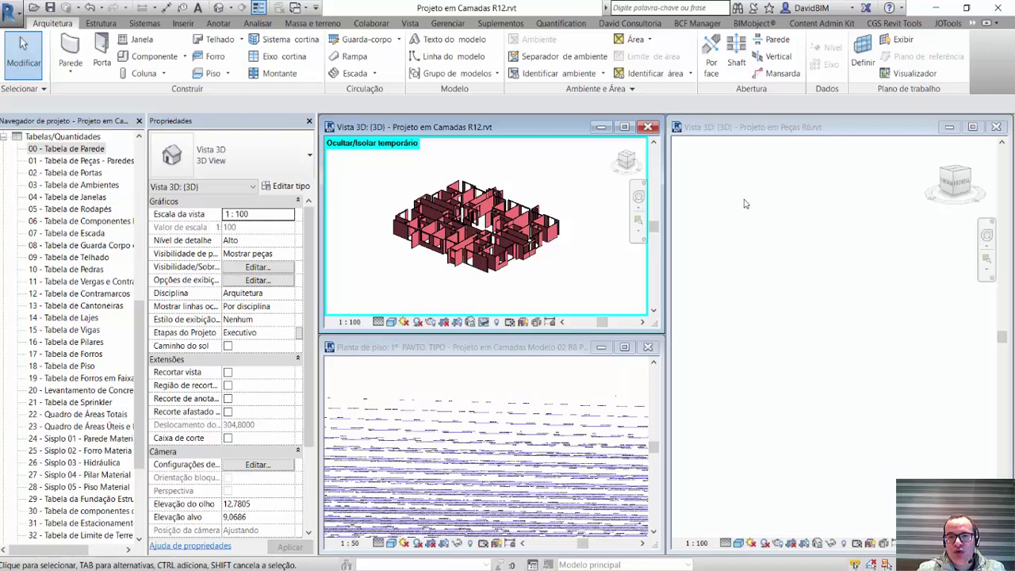
left_click(795, 320)
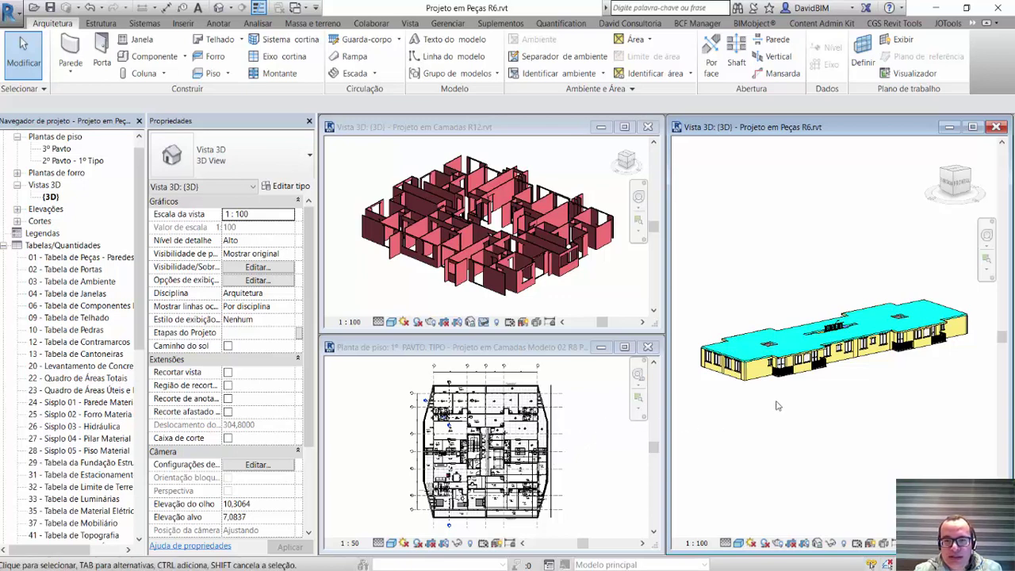
left_click(647, 349)
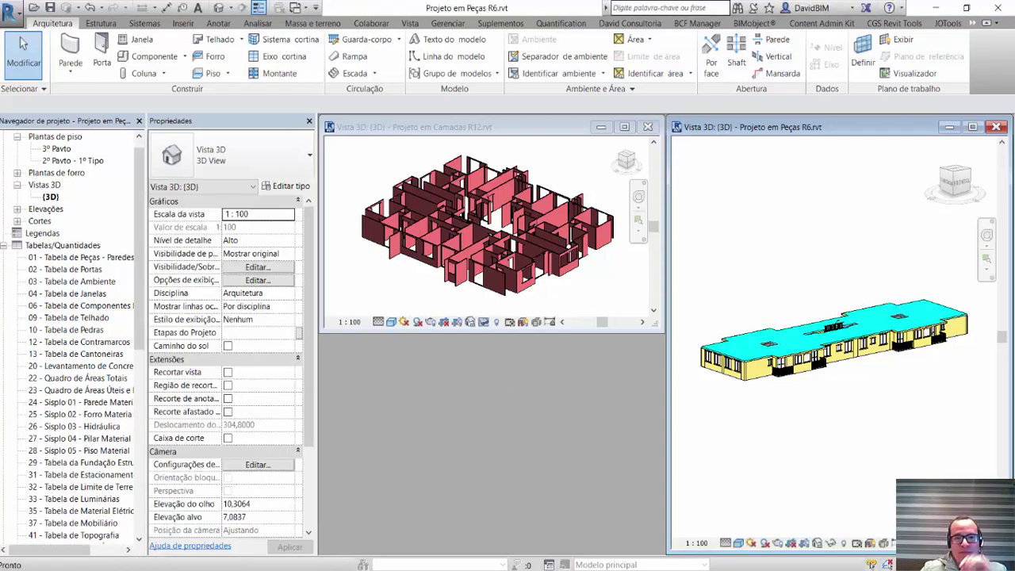
left_click(625, 127)
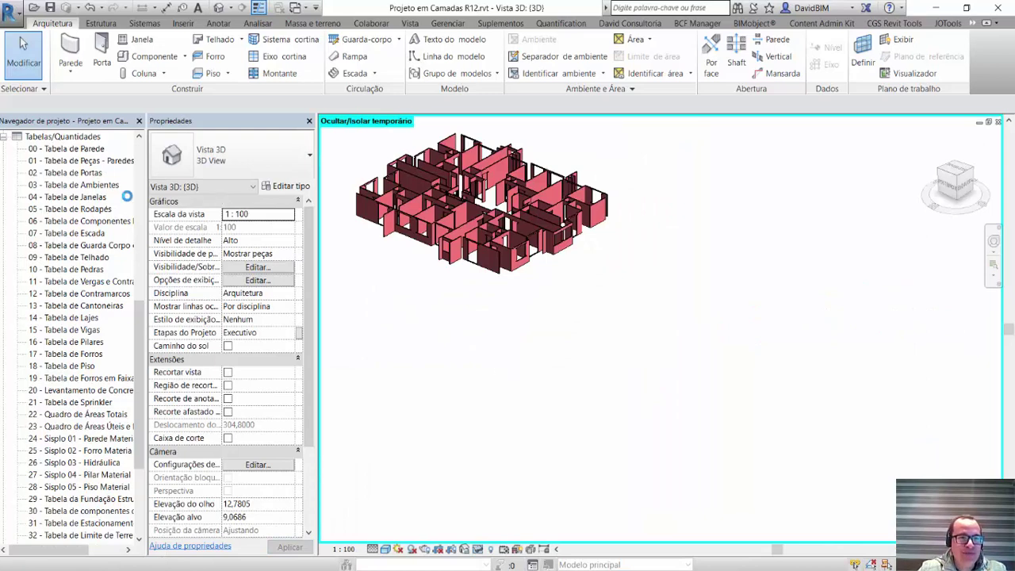
Reset temporary isolation (HR) to show the full building, then select 04 - Tabela de Janelas
double_click(89, 173)
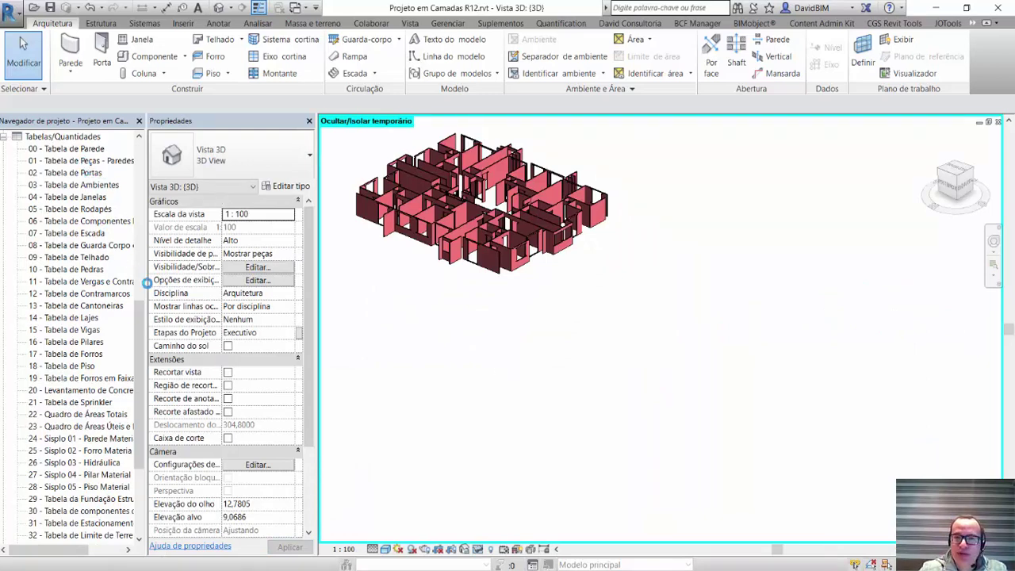
key("h")
key("r")
middle_click_drag(482, 356, 613, 441)
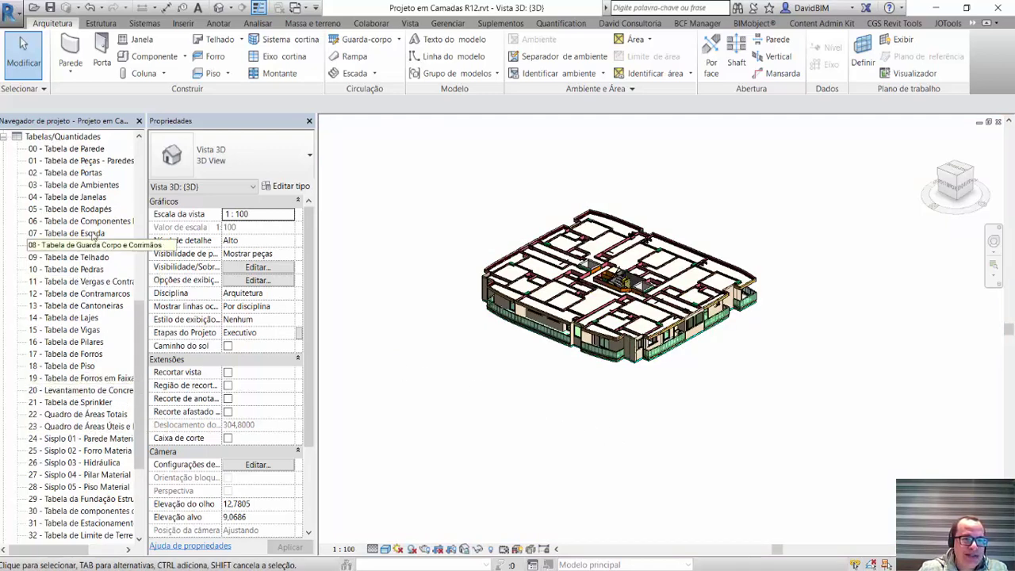
left_click(84, 198)
Open 04 - Tabela de Janelas, highlight the 1,50x1,60 windows in the model, and isolate them
double_click(84, 198)
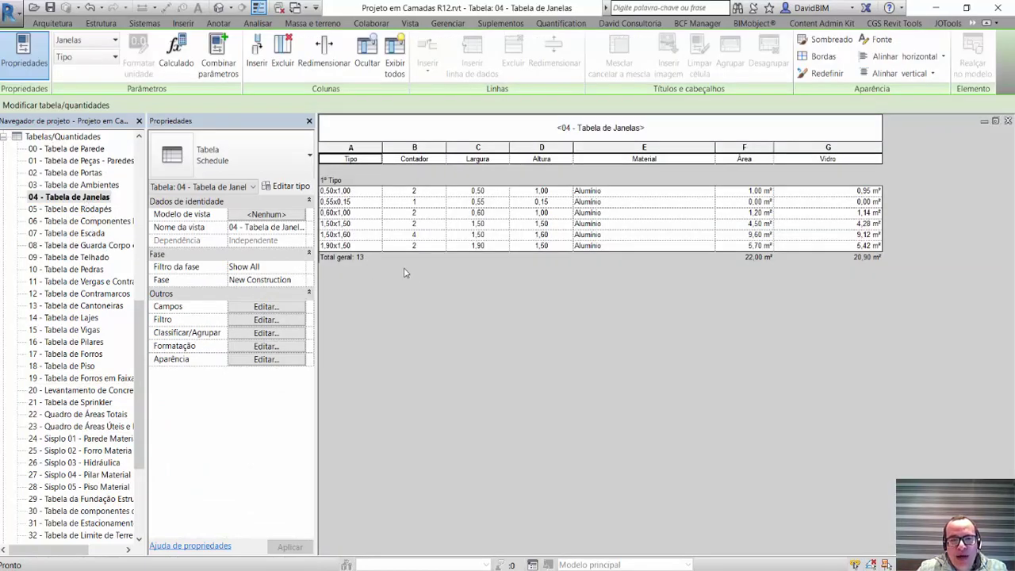
left_click(398, 235)
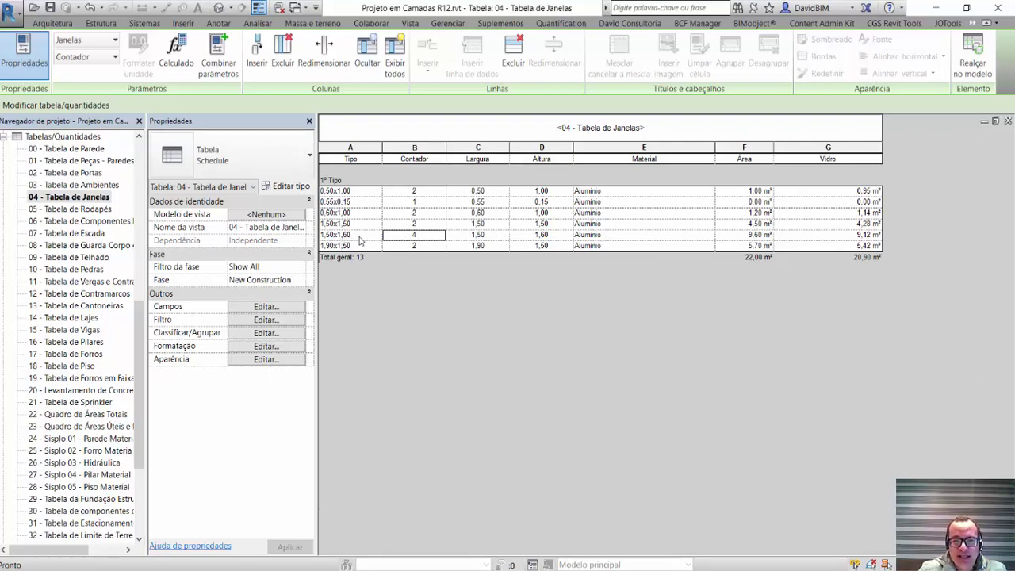
left_click(967, 58)
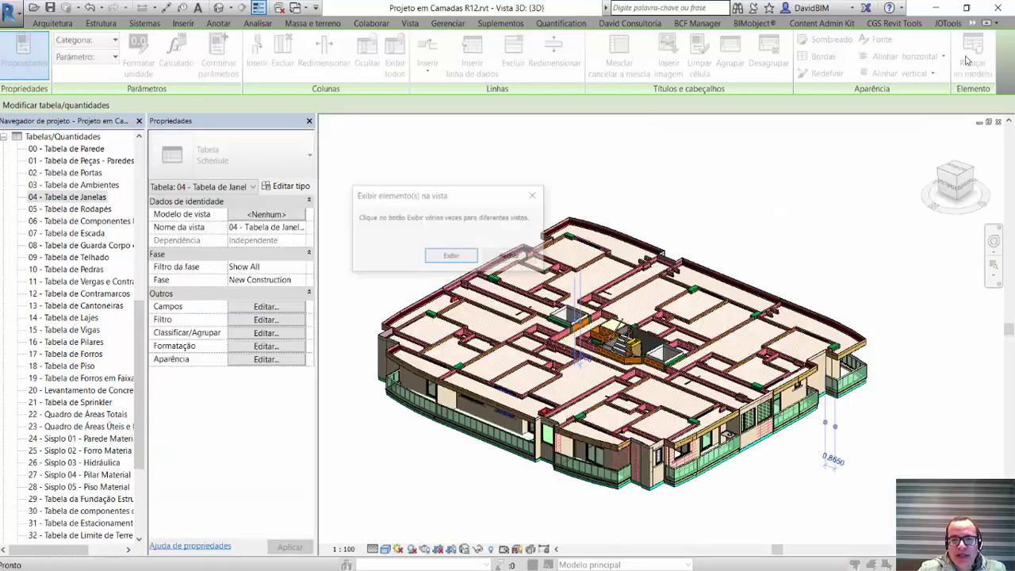
left_click(520, 262)
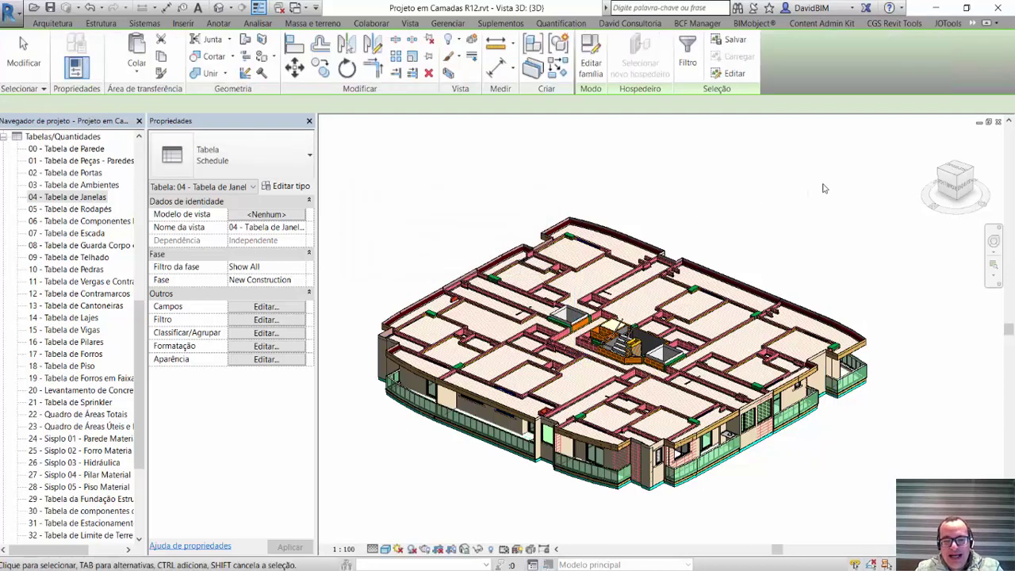
key("h")
key("i")
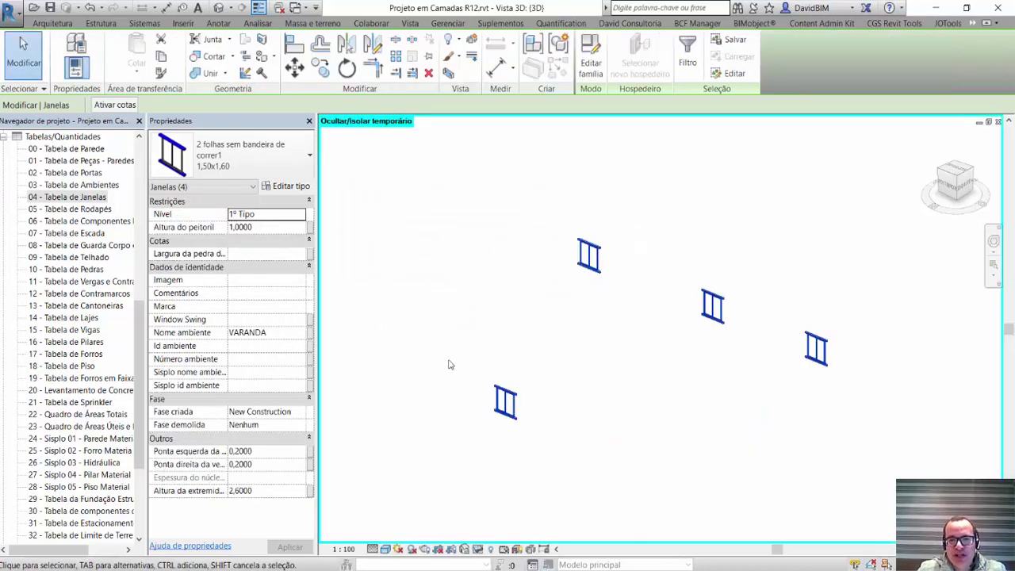
Deselect the isolated windows and tile the 3D view beside the window schedule
left_click(688, 412)
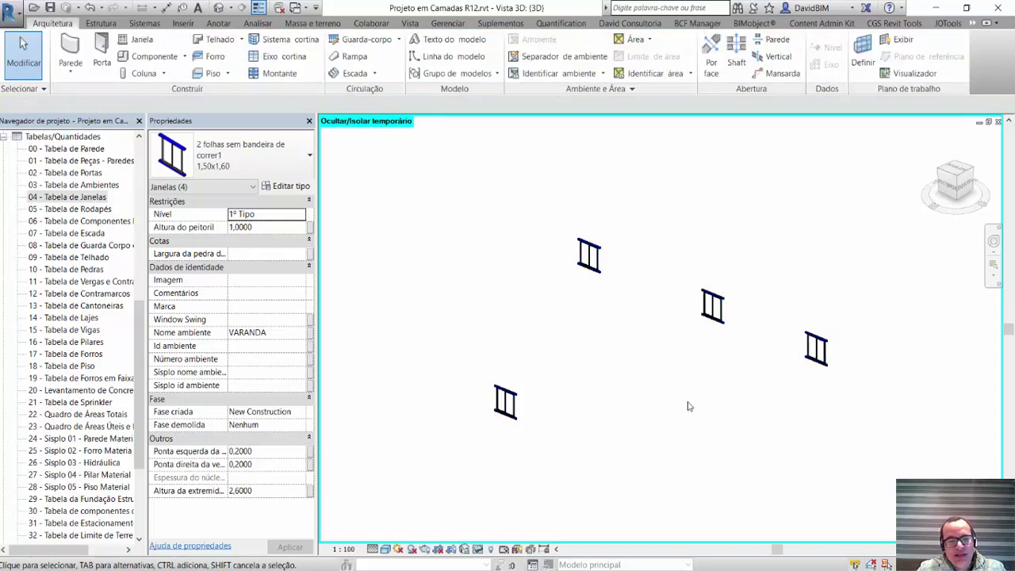
mouse_move(732, 412)
middle_mouse_down("shift")
mouse_move(527, 388)
mouse_move(642, 433)
mouse_move(776, 412)
mouse_move(729, 408)
middle_mouse_up("shift")
key("w")
key("t")
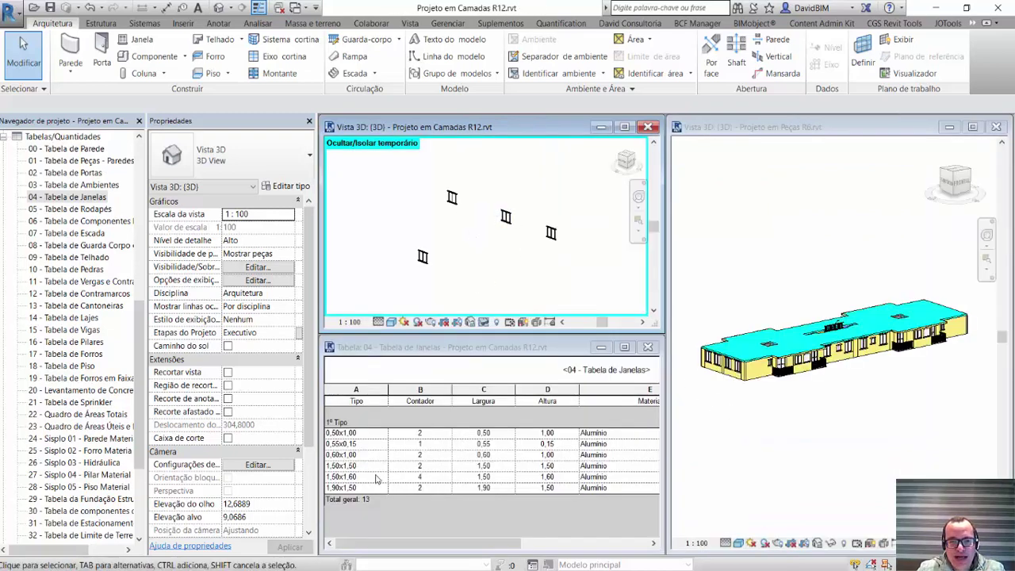
Select the 1,50x1,60 schedule row and zoom the isolated windows' 3D view in and out
left_click(377, 479)
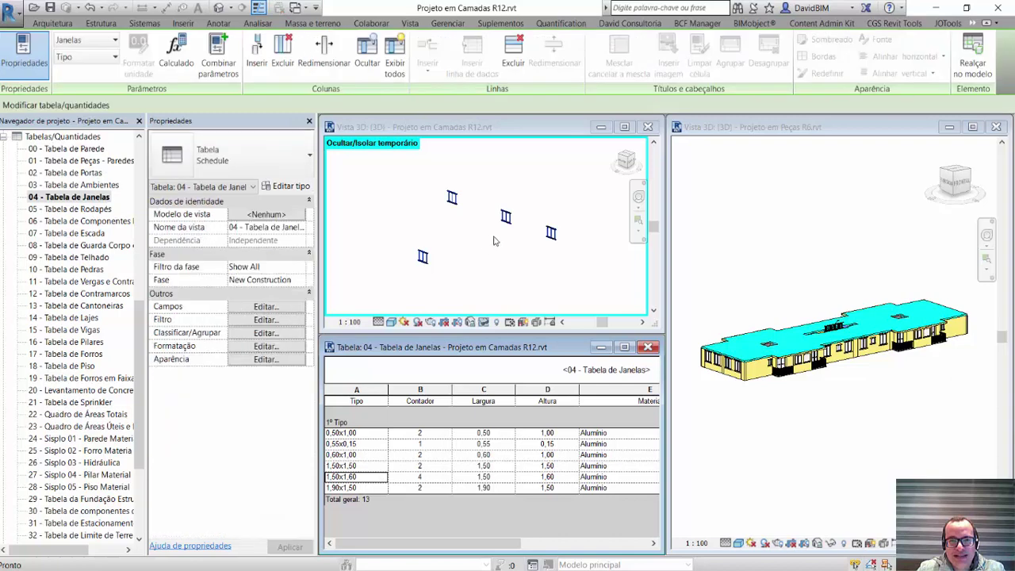
scroll(424, 262, "up", 3)
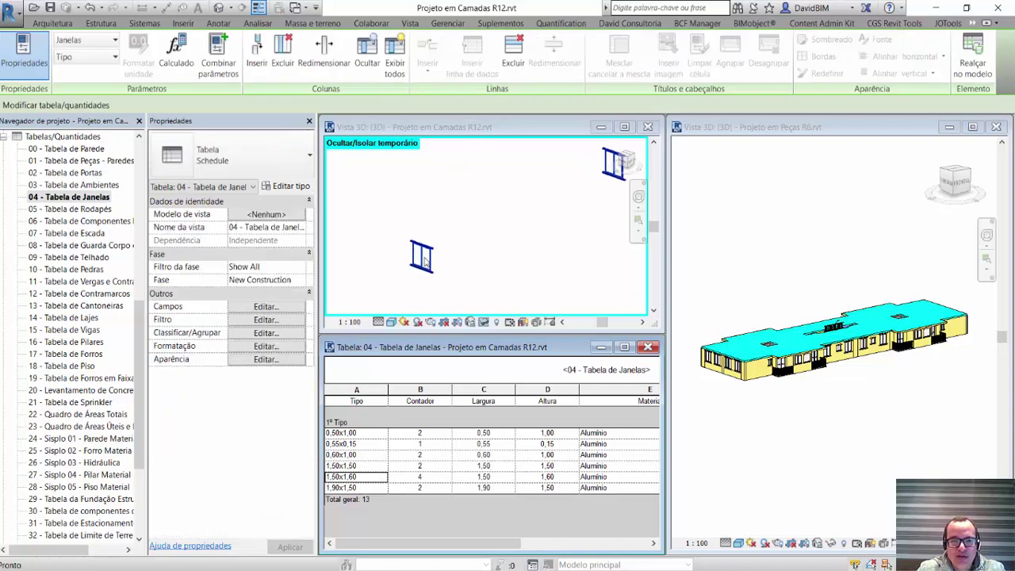
scroll(424, 261, "up", 3)
scroll(424, 262, "up", 3)
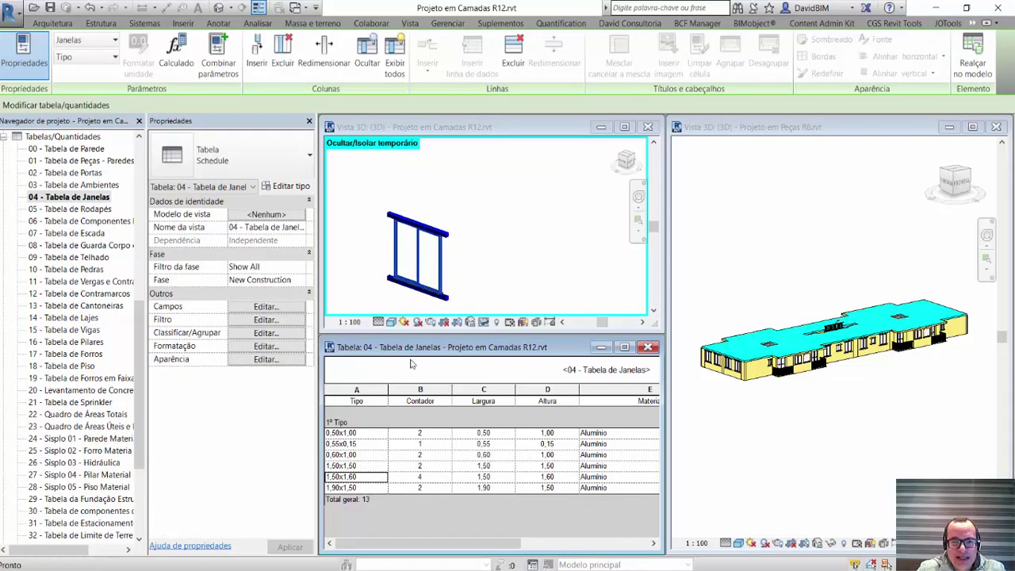
scroll(410, 271, "up", 3)
scroll(410, 271, "up", 2)
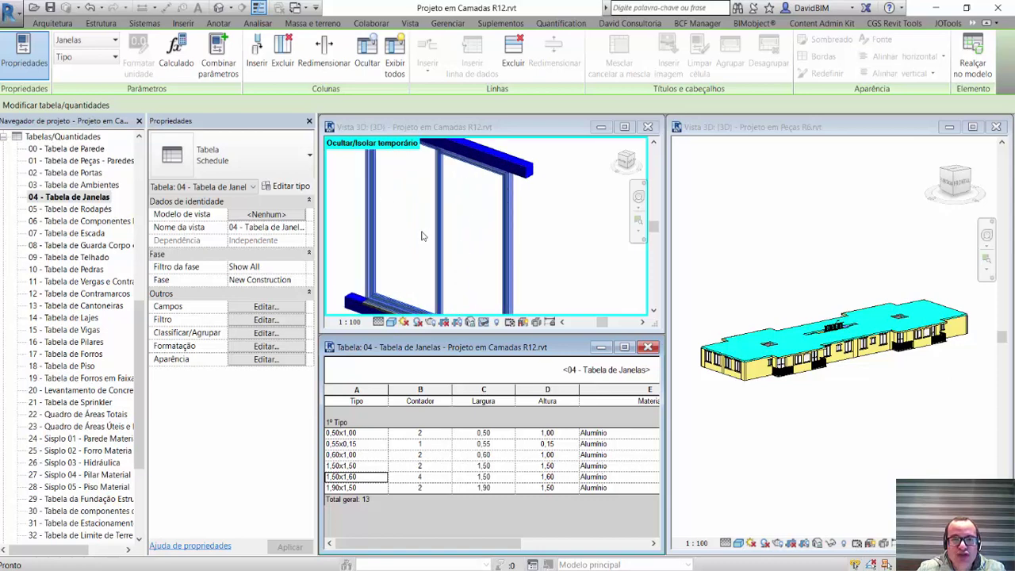
scroll(432, 236, "down", 3)
scroll(432, 236, "down", 2)
left_click(491, 235)
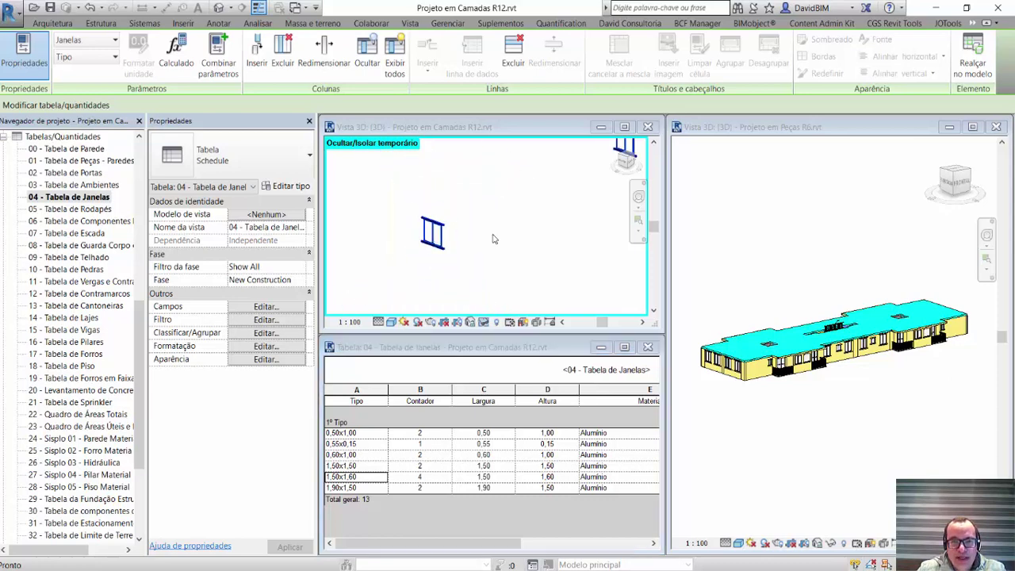
scroll(515, 277, "down", 2)
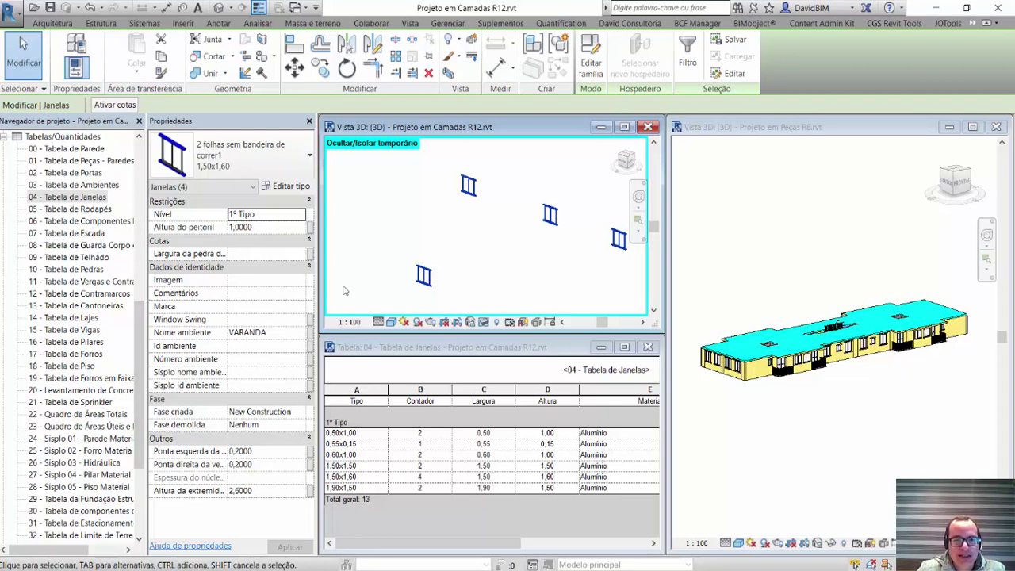
left_click(474, 240)
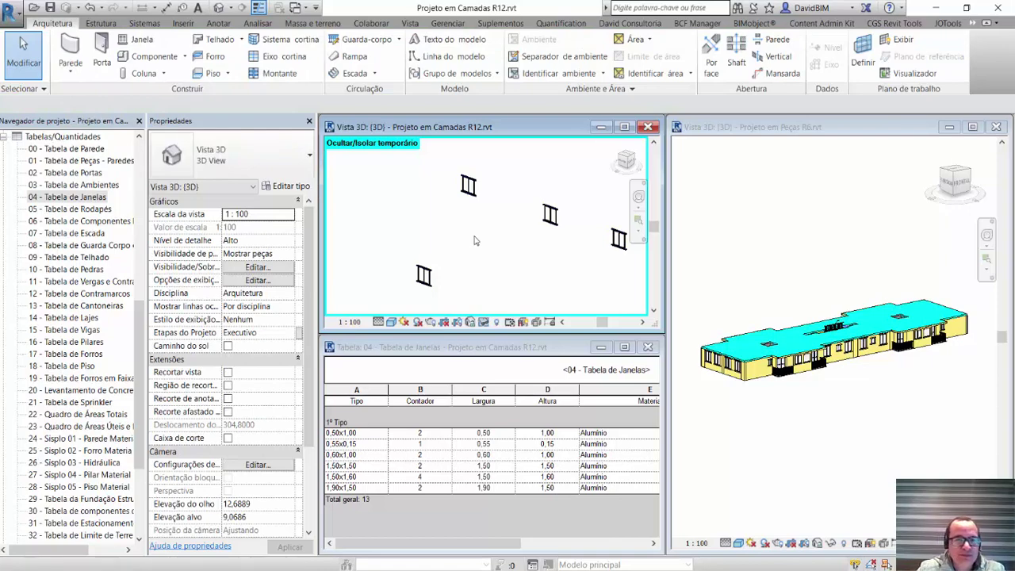
Restore hidden elements (HR) and open 17 - Tabela de Forros and 18 - Tabela de Piso
key("h")
key("r")
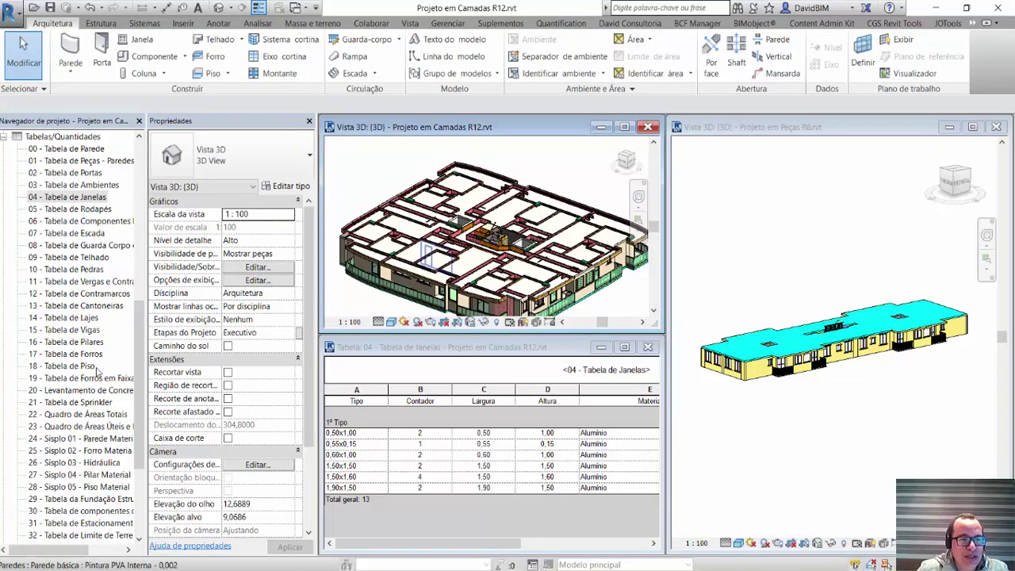
double_click(78, 354)
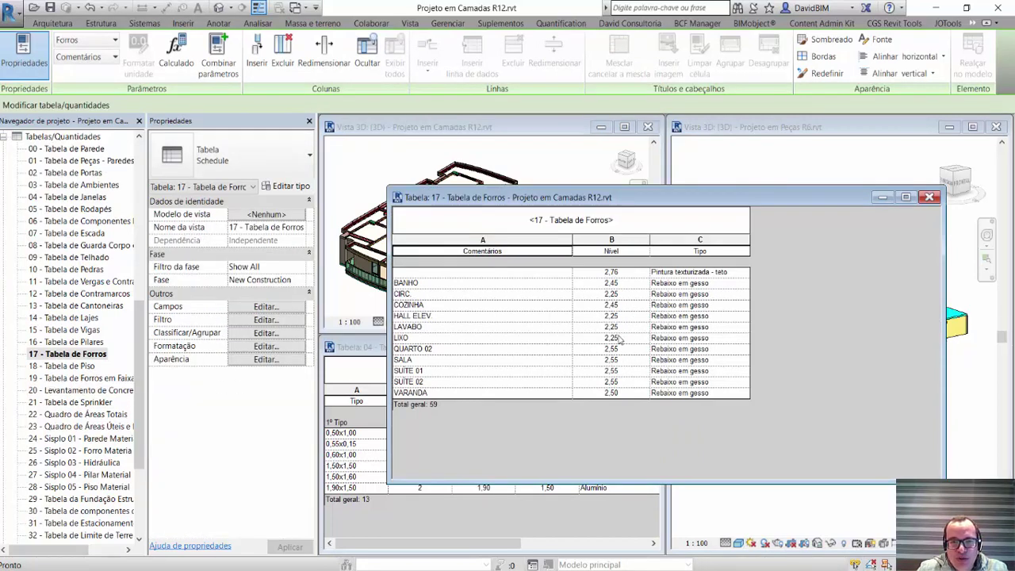
double_click(63, 366)
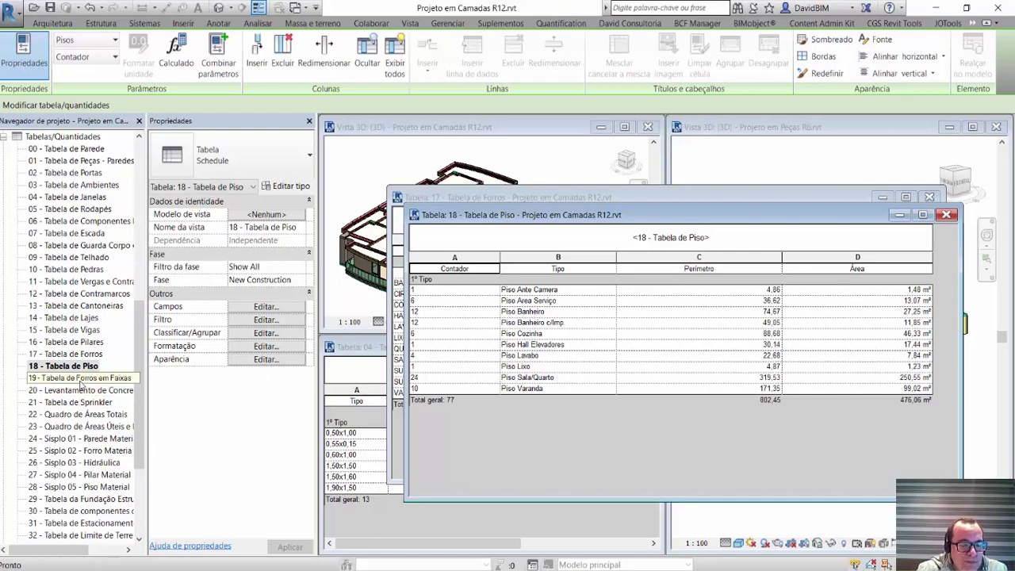
left_click(83, 367)
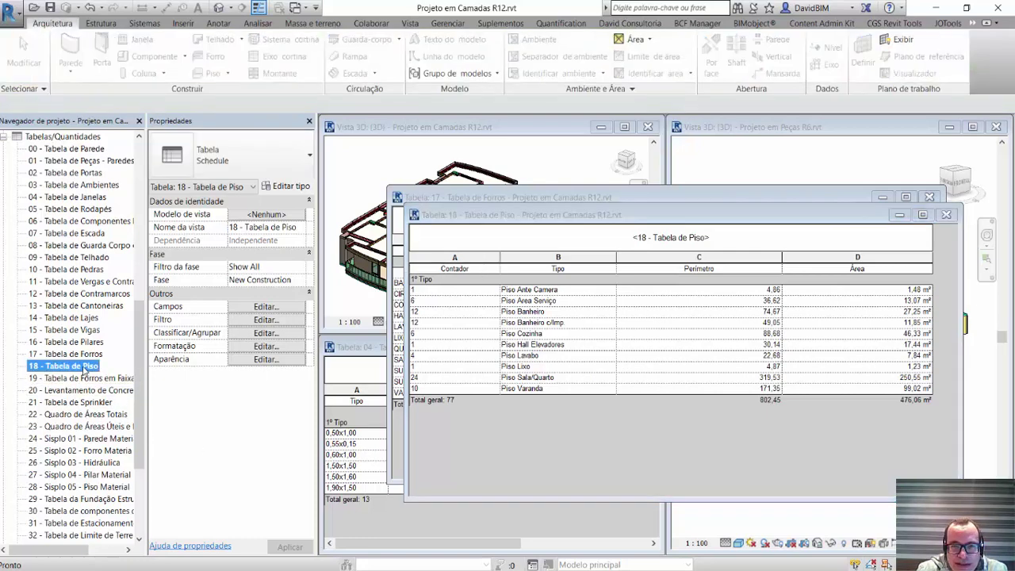
Rename the floor schedule from the Project Browser to '18 - Tabela de Piso - Por ambiente'
right_click(83, 370)
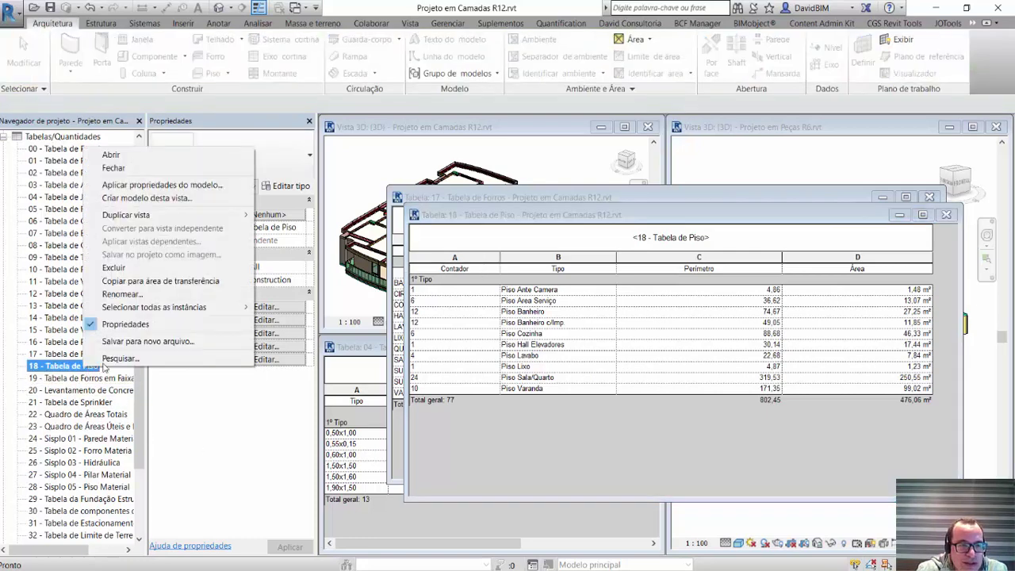
left_click(126, 295)
left_click(701, 188)
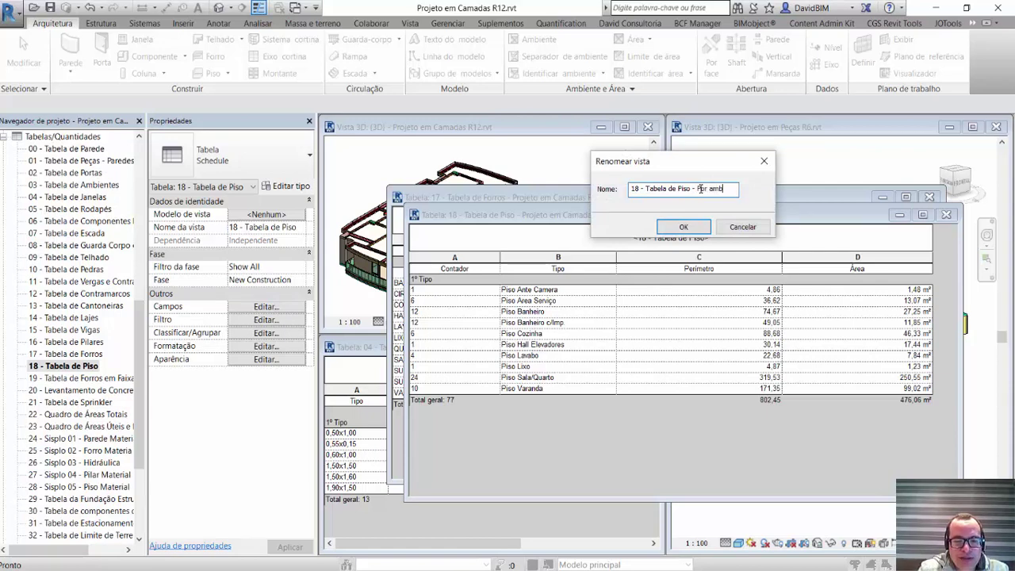
type("iente")
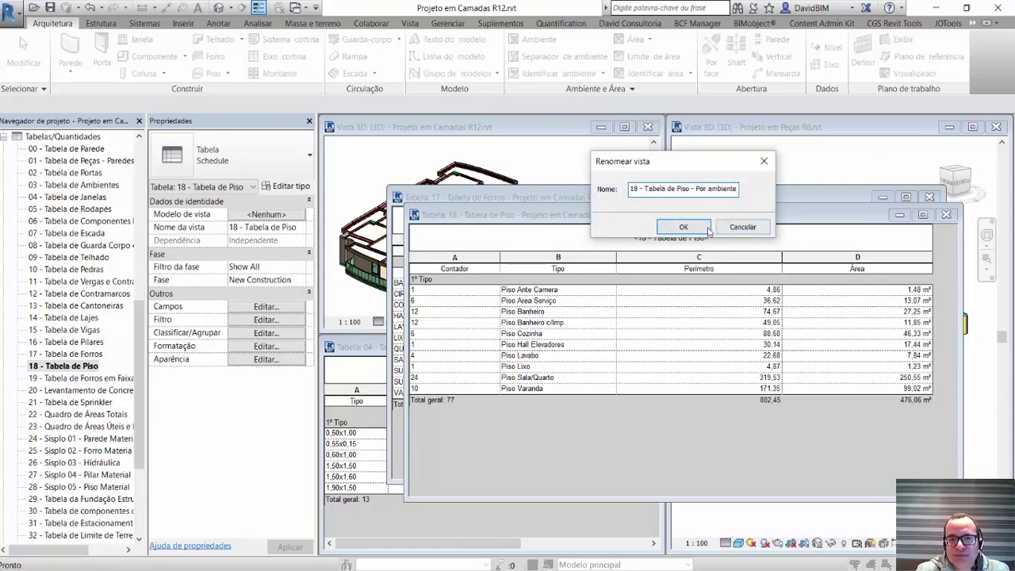
left_click(684, 226)
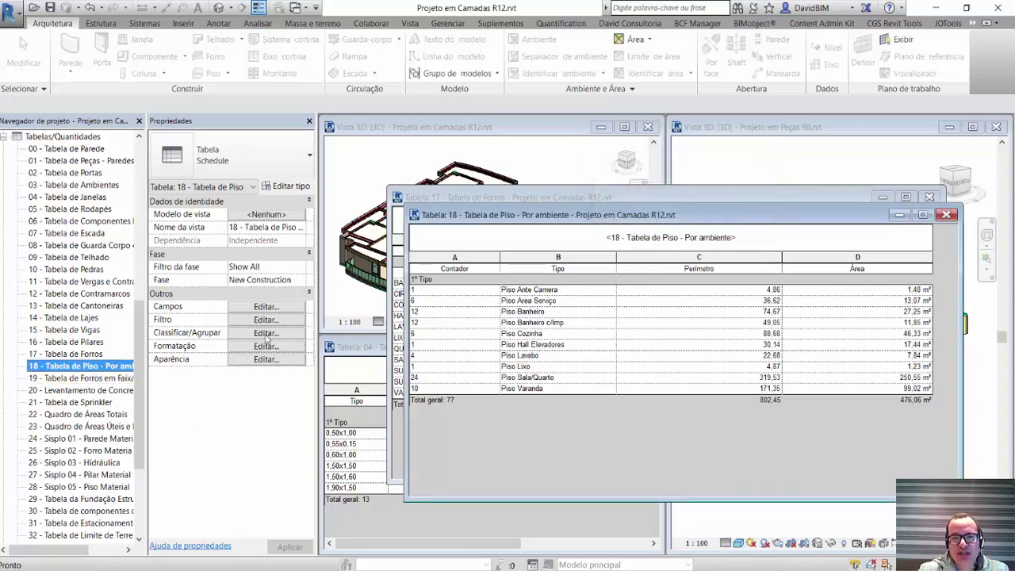
Close the 'Por ambiente' floor schedule and the ceiling schedule (Tabela 18 and Tabela 17)
left_click(946, 215)
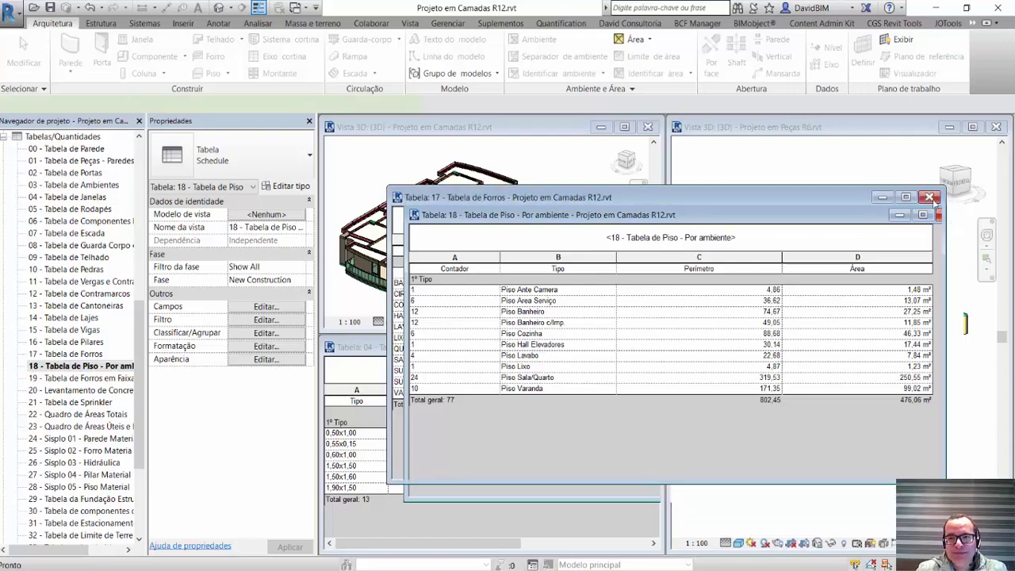
left_click(931, 197)
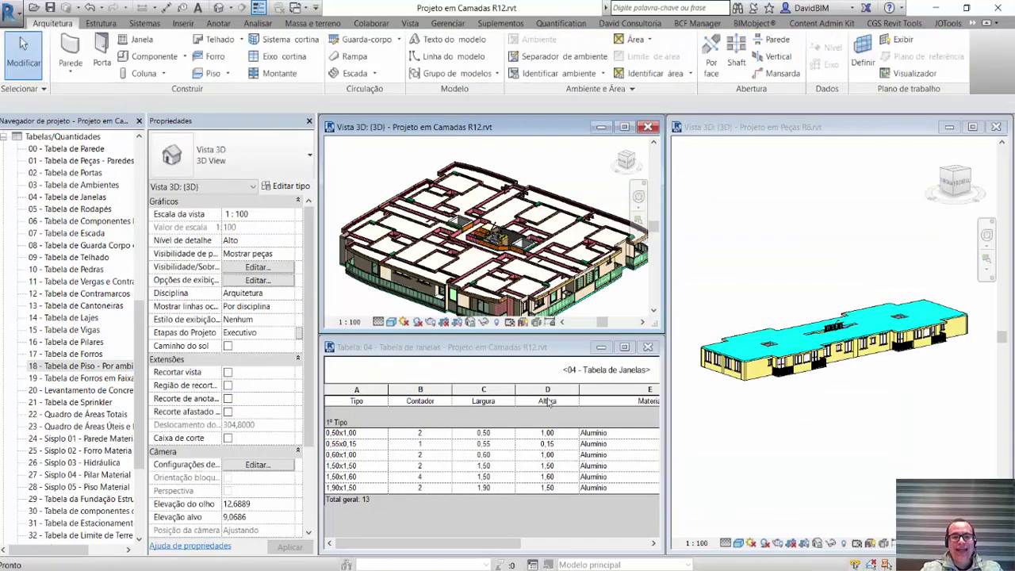